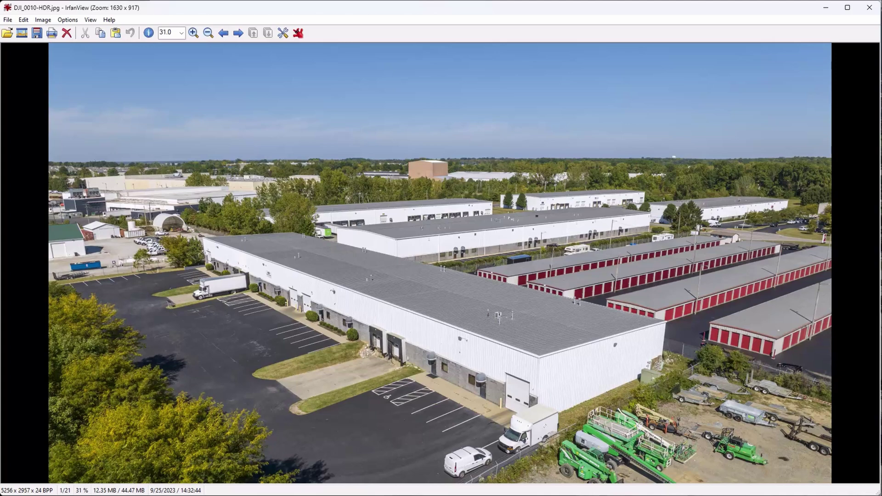
View the two open photos, DJI_0010-HDR.jpg and DJI_0673-HDR.jpg, in turn
{"action": "mouse_move", "coordinate": [707, 494]}
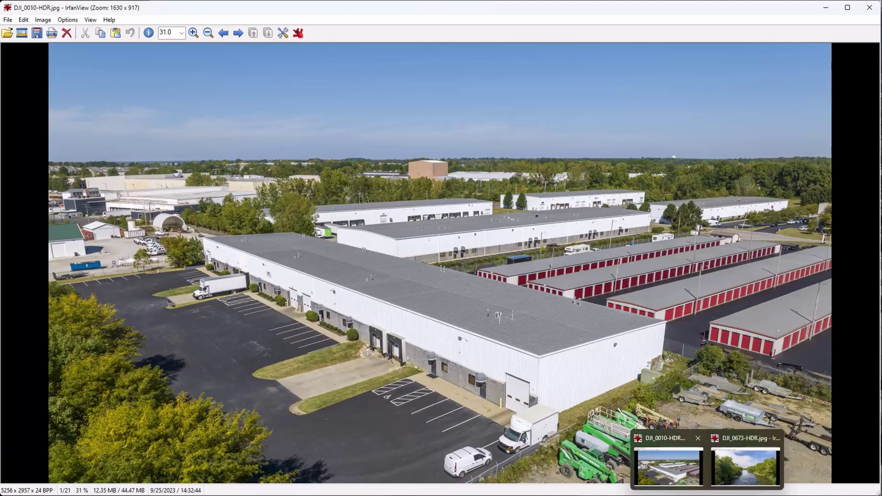
{"action": "left_click", "coordinate": [732, 478]}
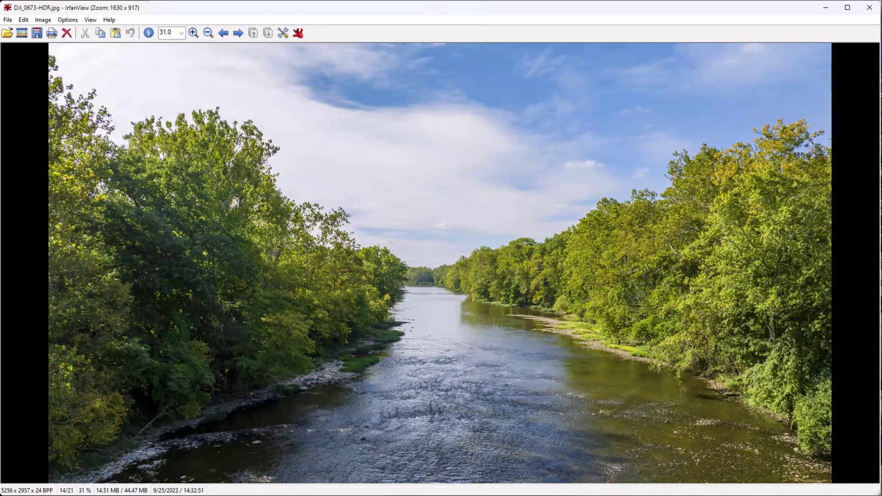
{"action": "left_click", "coordinate": [661, 480]}
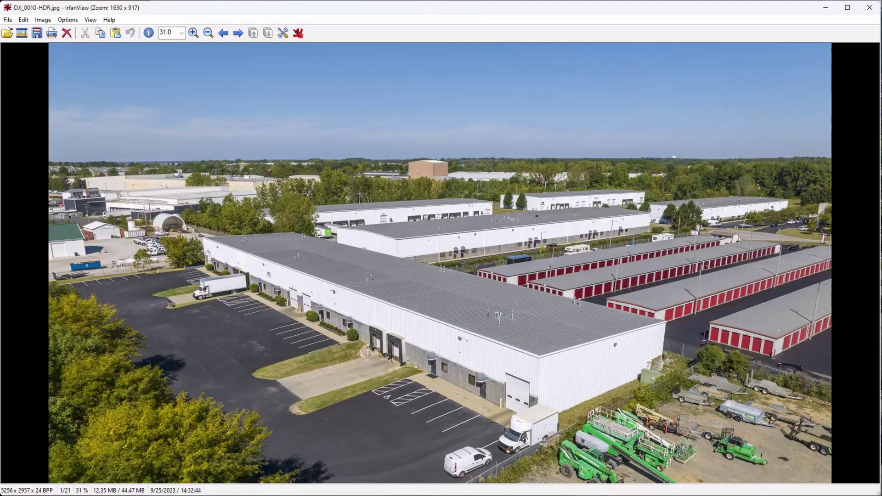
{"action": "mouse_move", "coordinate": [708, 494]}
{"action": "left_click", "coordinate": [746, 466]}
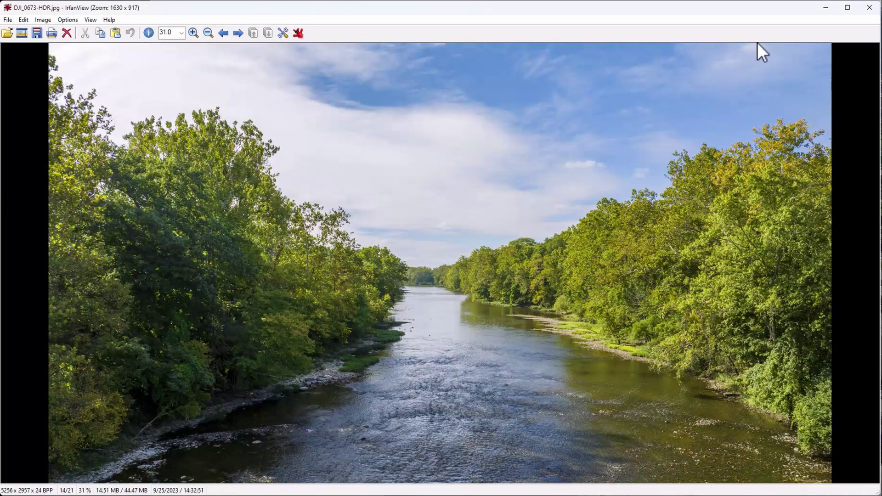
Close both open photo windows and launch IrfanView with no image loaded
{"action": "left_click", "coordinate": [870, 8]}
{"action": "left_click", "coordinate": [870, 8]}
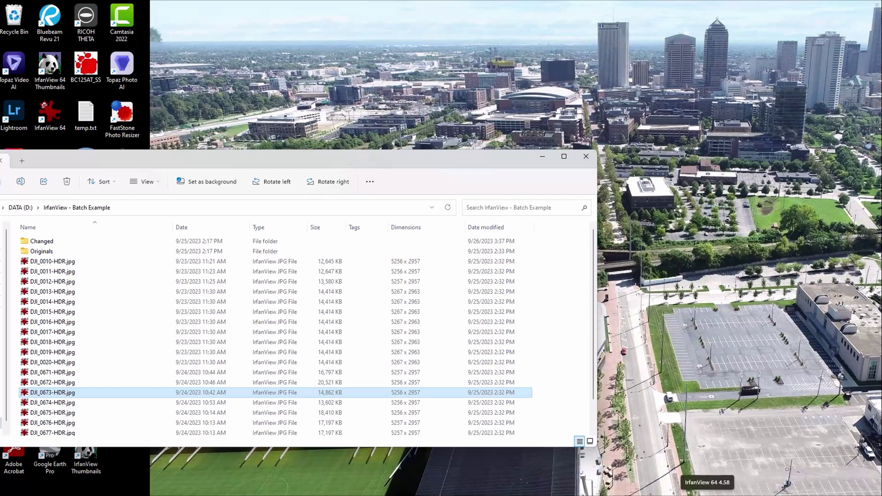
{"action": "left_click", "coordinate": [708, 495]}
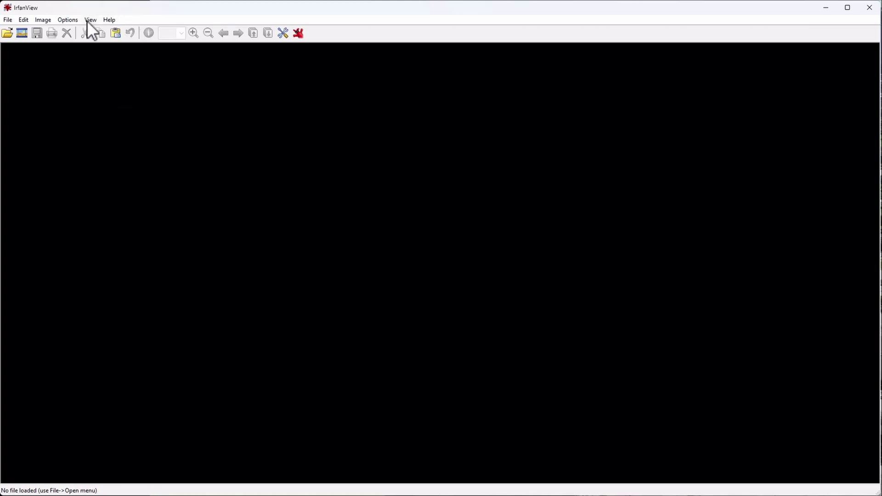
Check the program's version in the About information and go to the IrfanView homepage from there
{"action": "left_click", "coordinate": [110, 19]}
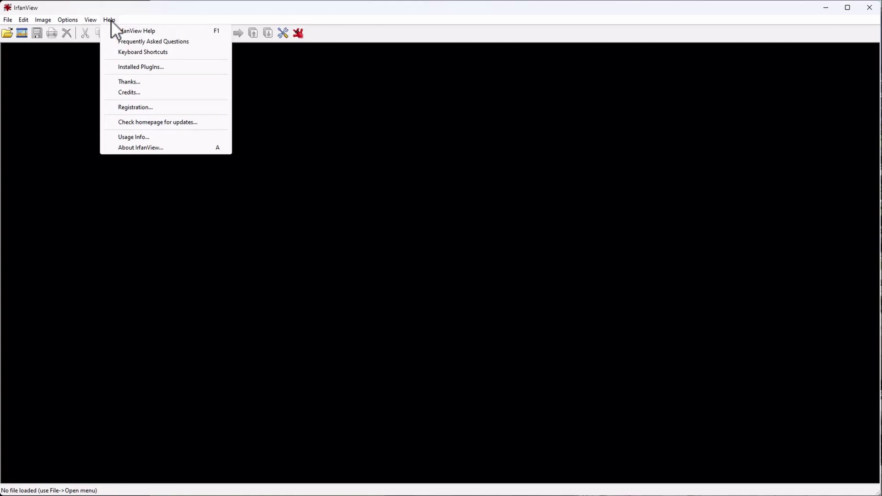
{"action": "left_click", "coordinate": [123, 147]}
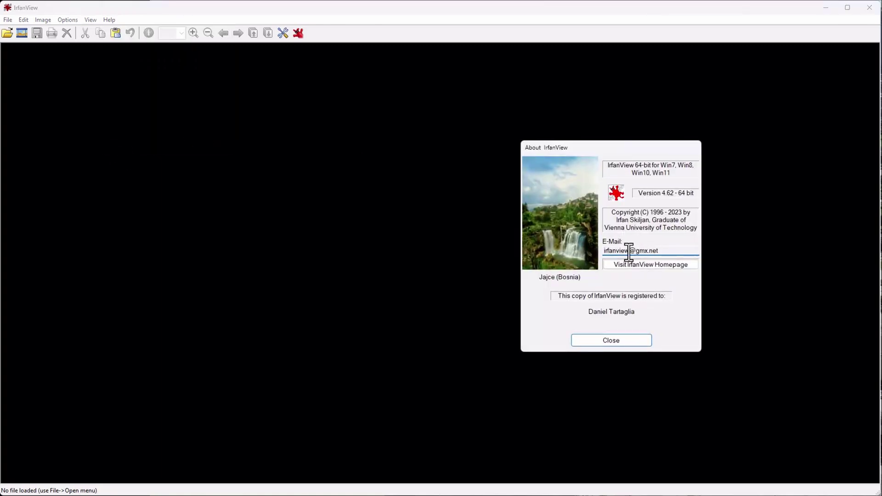
{"action": "left_click", "coordinate": [619, 265]}
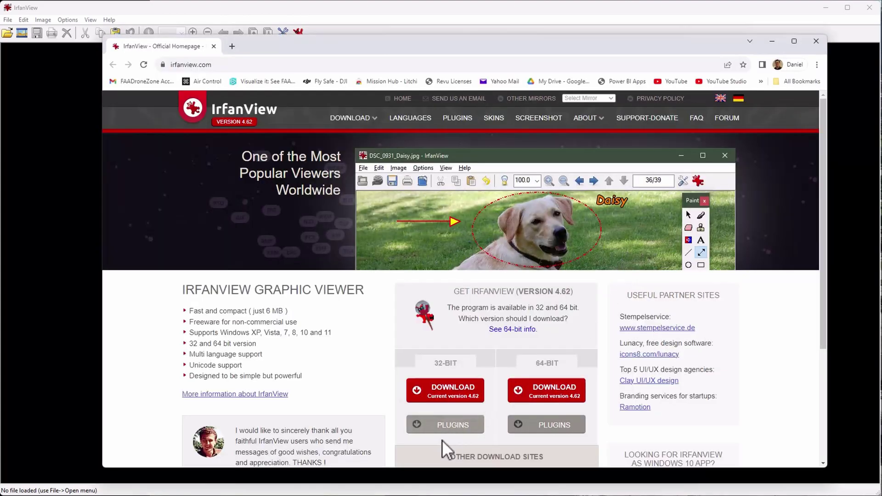
View the donation and registration page on the IrfanView website, and close the browser and the About window
{"action": "scroll", "coordinate": [392, 415], "scroll_direction": "down", "scroll_amount": 3}
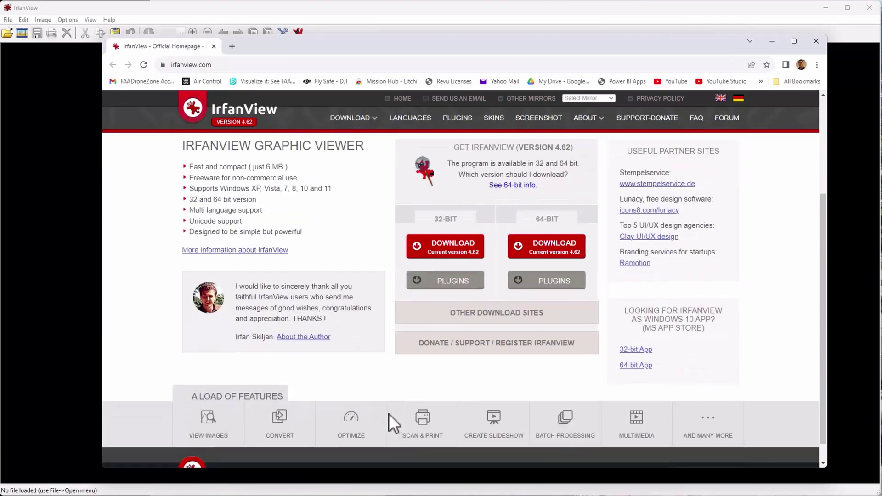
{"action": "left_click", "coordinate": [473, 345]}
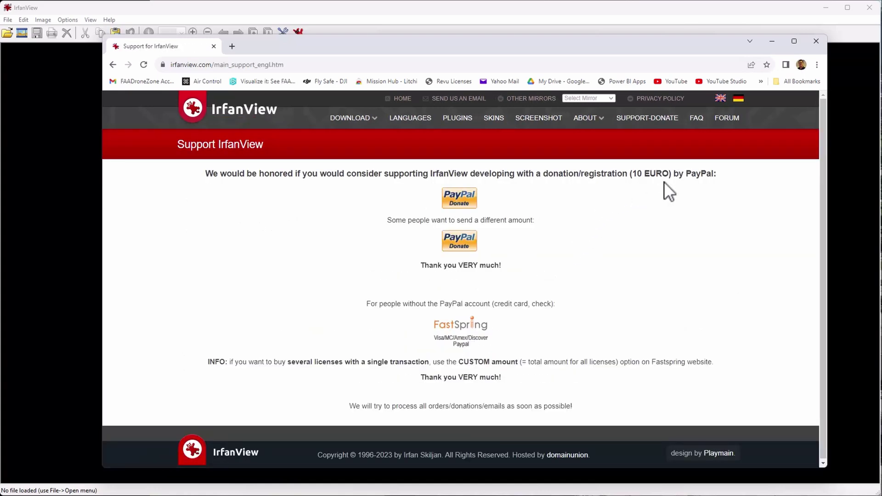
{"action": "left_click", "coordinate": [816, 42]}
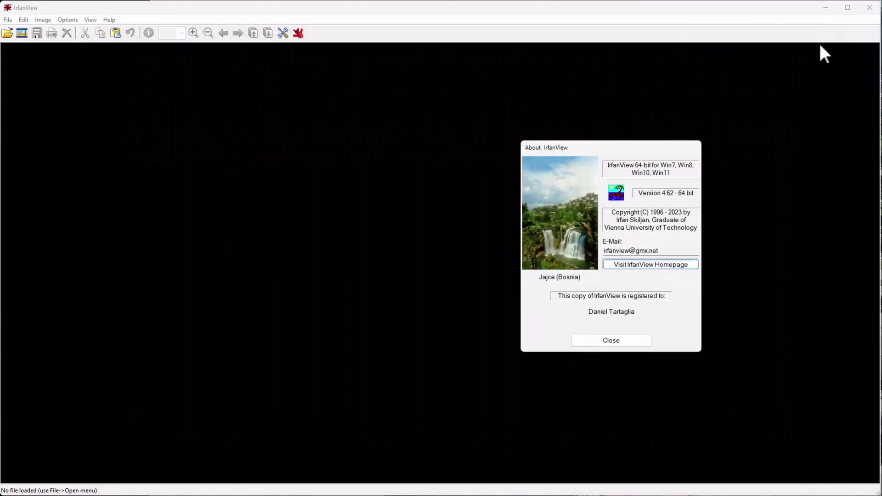
{"action": "left_click", "coordinate": [590, 340]}
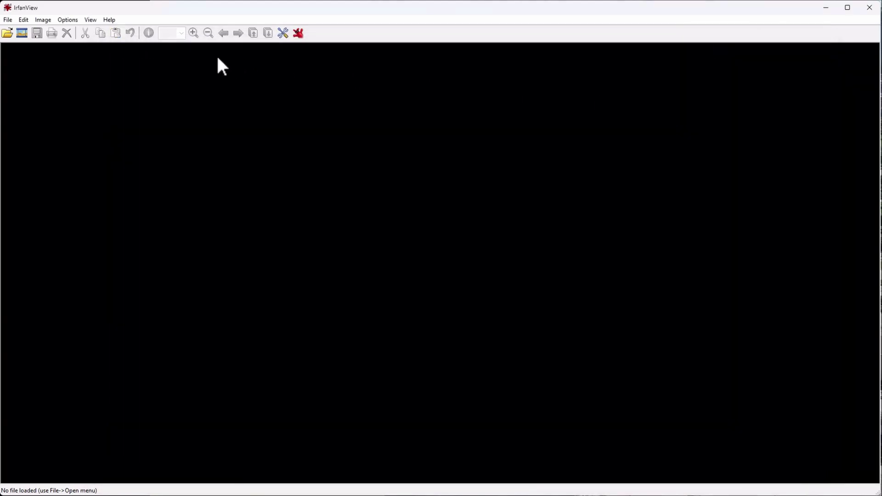
Open the batch conversion tool and set it to work as "Batch conversion - Rename result files"
{"action": "left_click", "coordinate": [8, 19]}
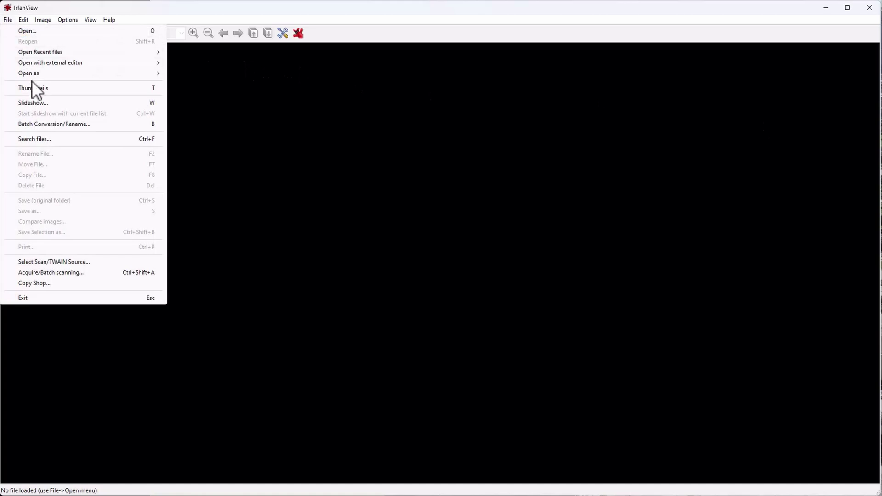
{"action": "left_click", "coordinate": [40, 124]}
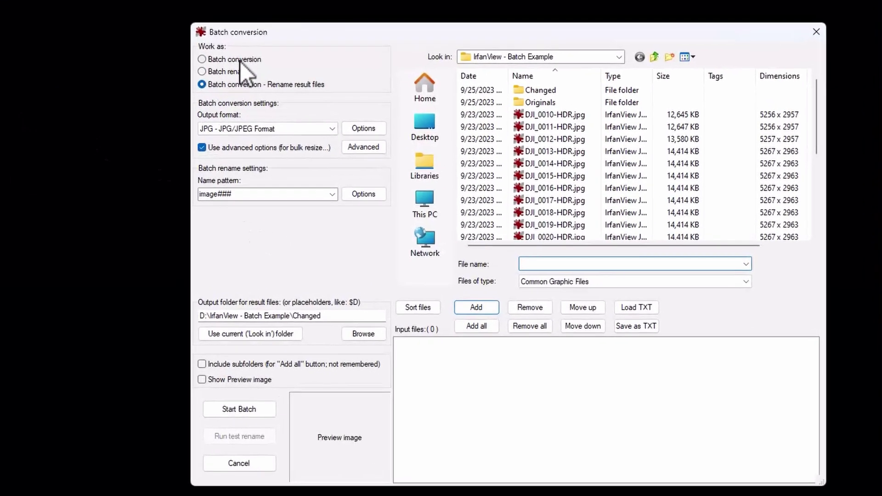
{"action": "left_click", "coordinate": [169, 44]}
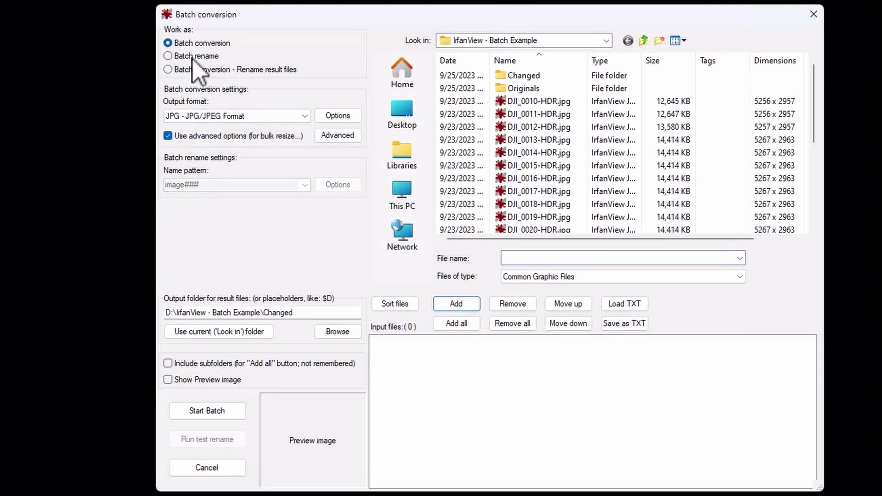
{"action": "left_click", "coordinate": [168, 56]}
{"action": "left_click", "coordinate": [168, 43]}
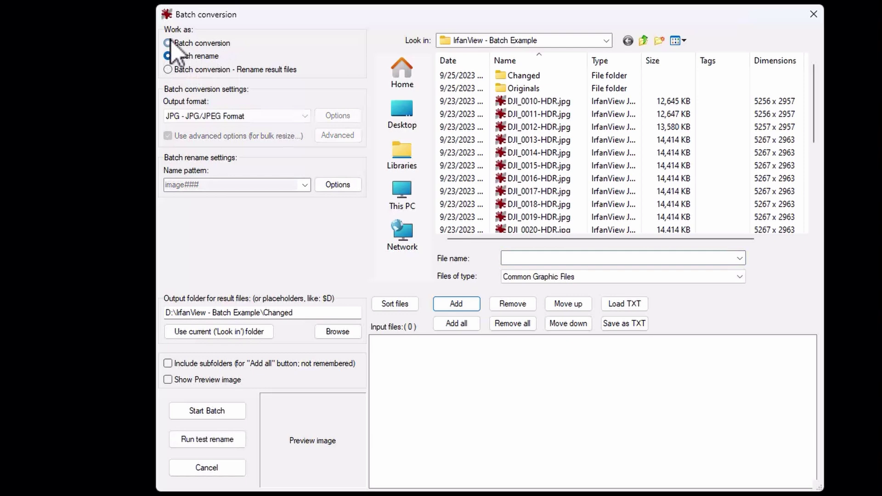
{"action": "left_click", "coordinate": [168, 69]}
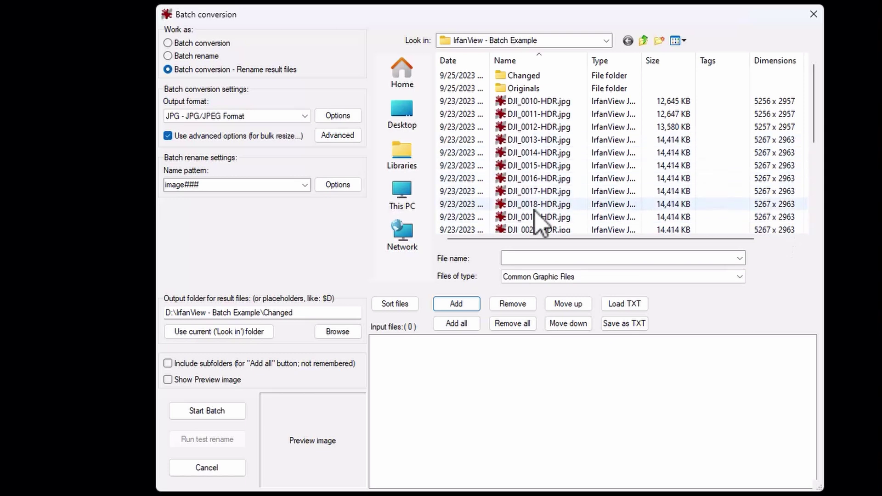
In the advanced batch options, resize all images to a width of 1920 pixels and set the new DPI value to 100
{"action": "left_click", "coordinate": [329, 137]}
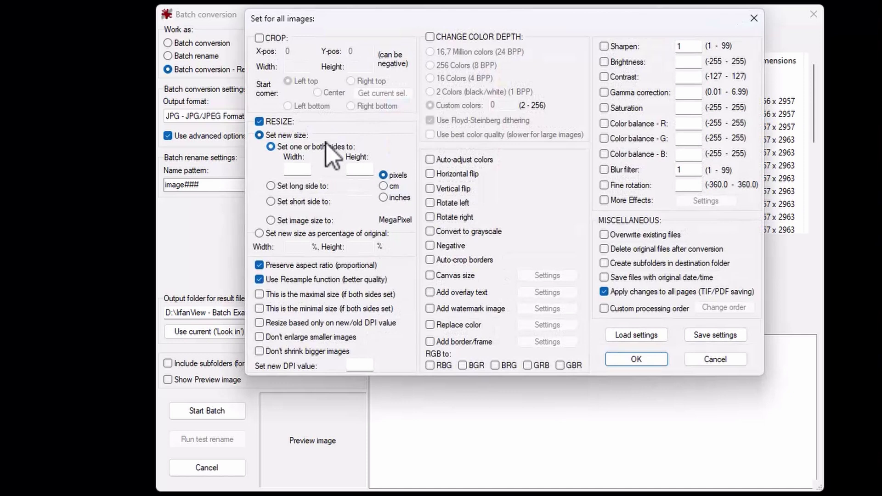
{"action": "left_click", "coordinate": [294, 171]}
{"action": "type", "text": "1920"}
{"action": "left_click", "coordinate": [355, 366]}
{"action": "type", "text": "100"}
{"action": "left_click", "coordinate": [642, 359]}
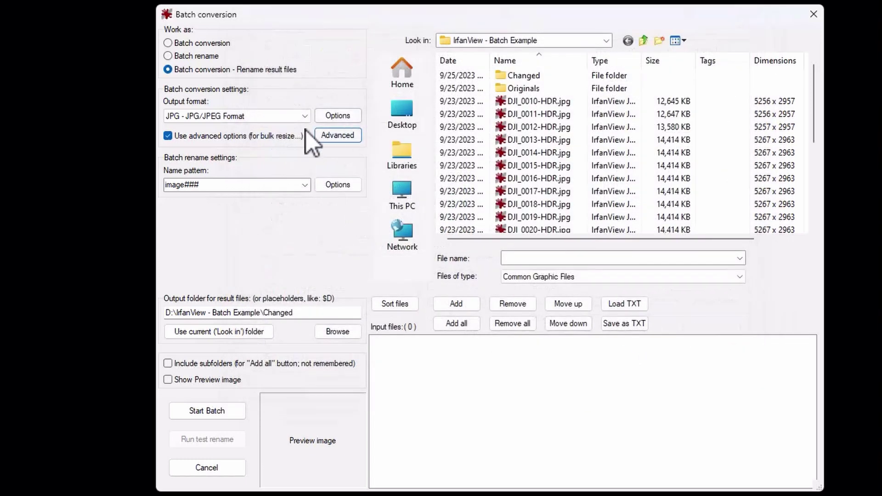
Set the output format to PNG - Portable Network Graphics and add all images in the Batch Example folder as input files
{"action": "left_click", "coordinate": [306, 116]}
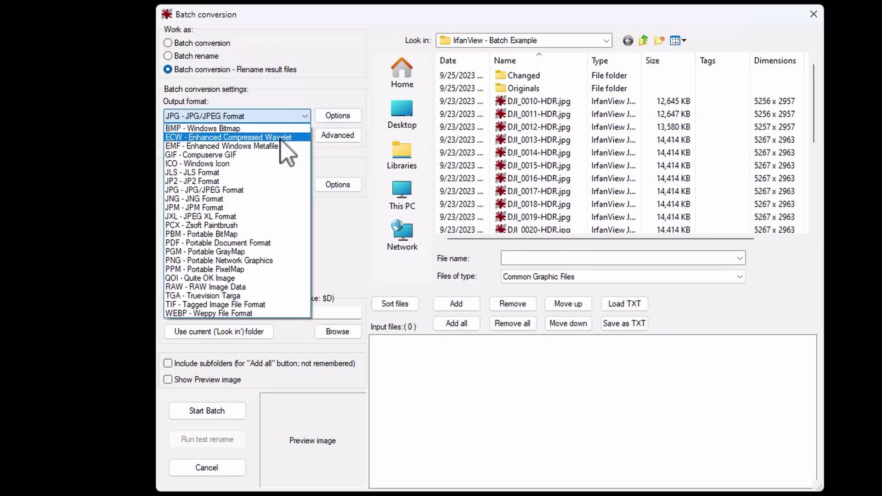
{"action": "left_click", "coordinate": [260, 260]}
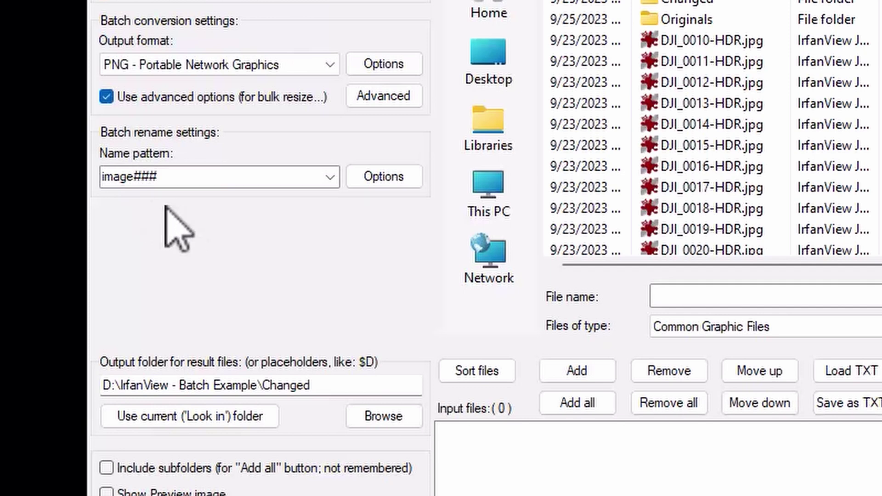
{"action": "left_click", "coordinate": [734, 43]}
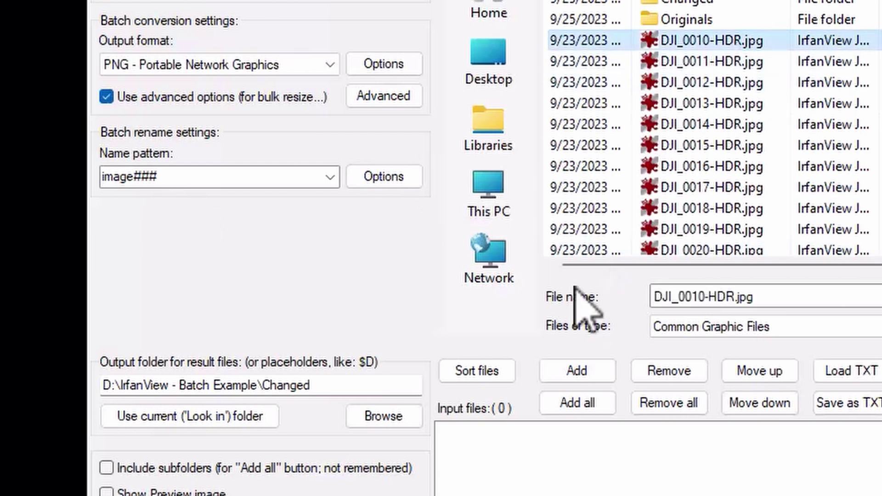
{"action": "left_click", "coordinate": [579, 402]}
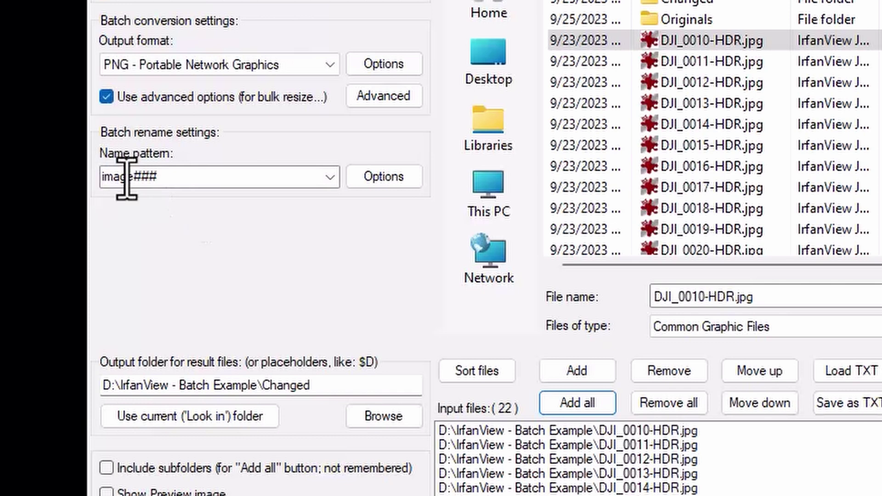
Change the batch rename name pattern to Acme_###
{"action": "left_click_drag", "start_coordinate": [184, 177], "coordinate": [83, 163]}
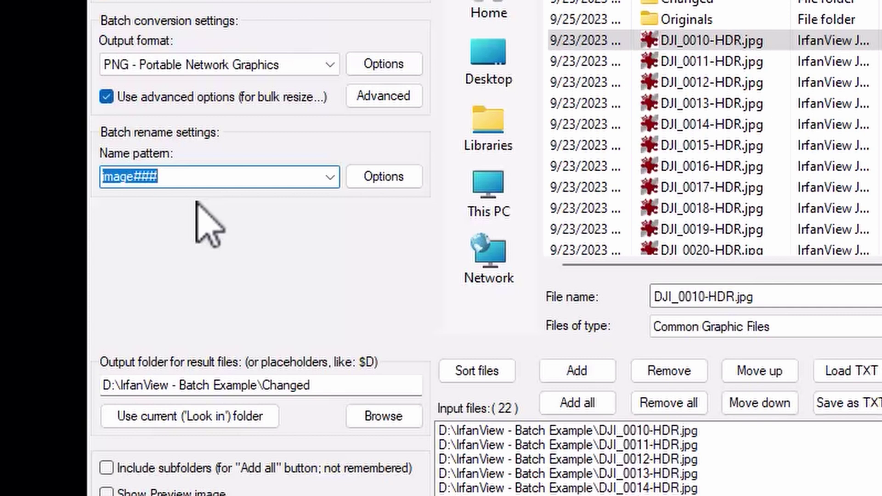
{"action": "type", "text": "Acme"}
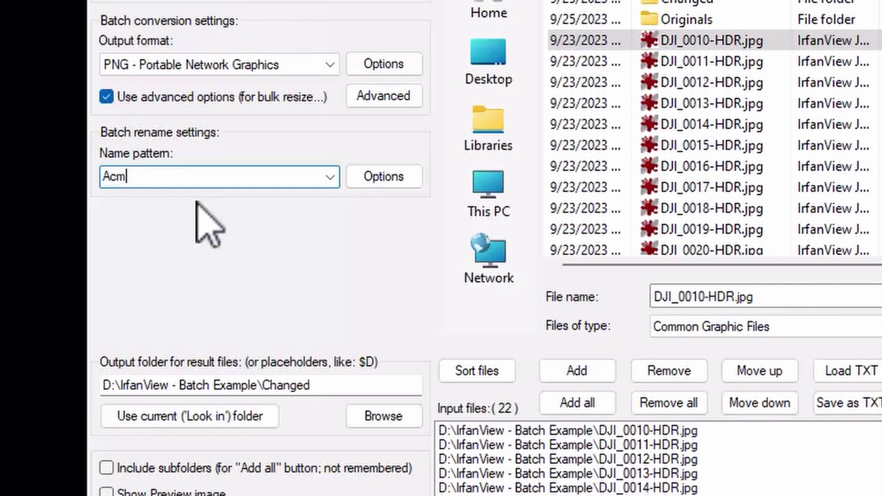
{"action": "type", "text": "_###"}
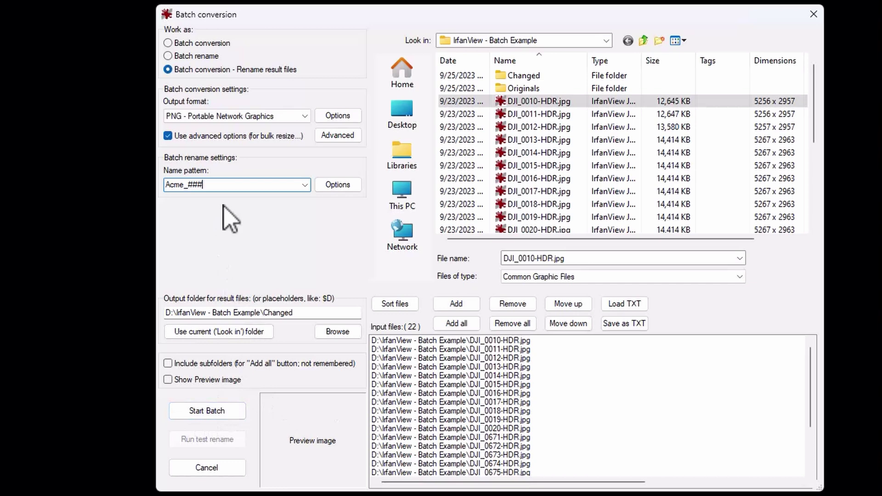
Check the output folder path D:\IrfanView - Batch Example\Changed and start the batch conversion
{"action": "left_click", "coordinate": [305, 313]}
{"action": "left_click_drag", "start_coordinate": [305, 313], "coordinate": [168, 314]}
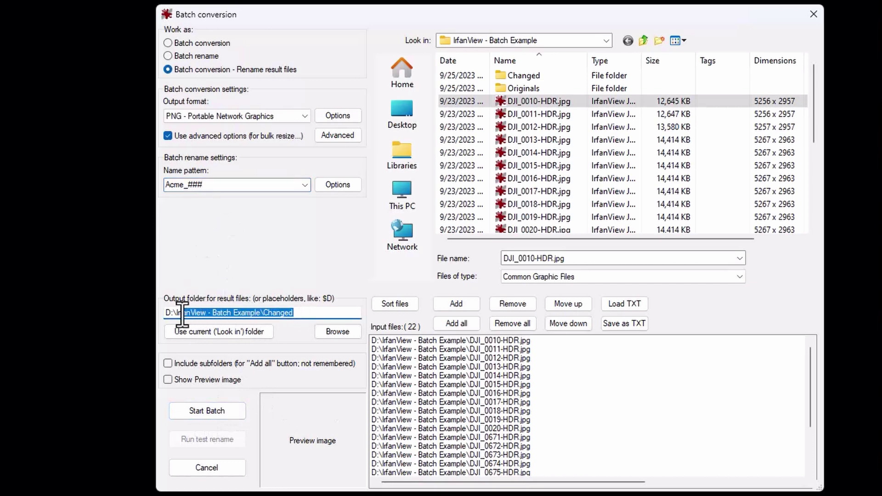
{"action": "left_click", "coordinate": [309, 314]}
{"action": "left_click", "coordinate": [206, 412]}
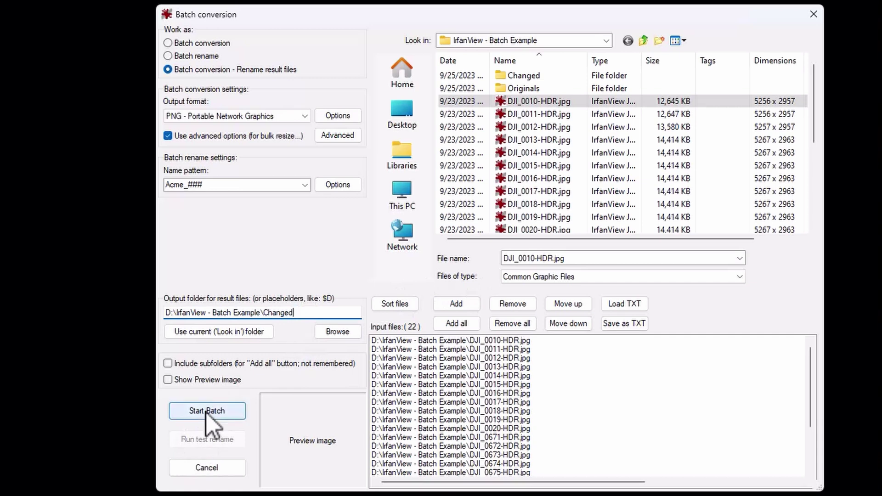